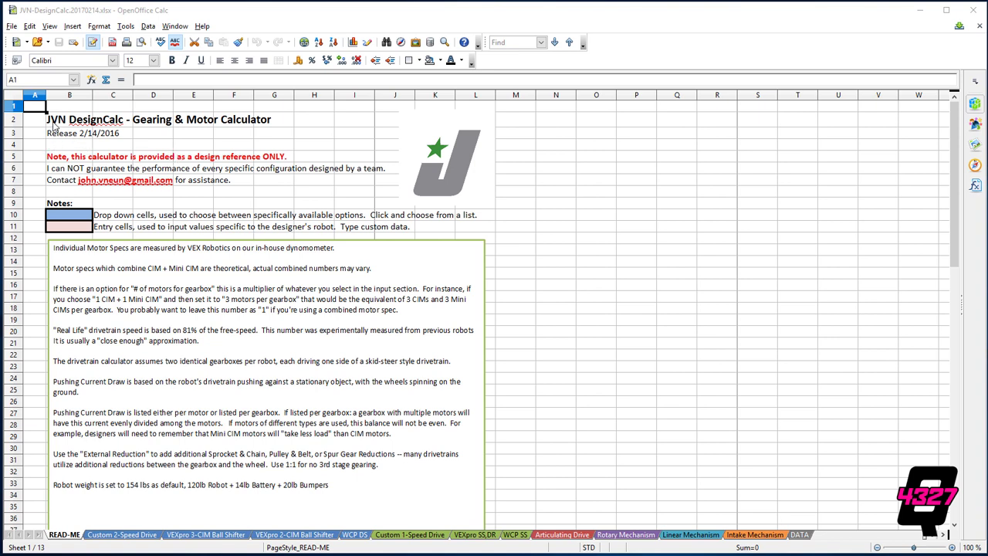
{"action": "left_click_drag", "start_coordinate": [55, 125], "coordinate": [192, 183]}
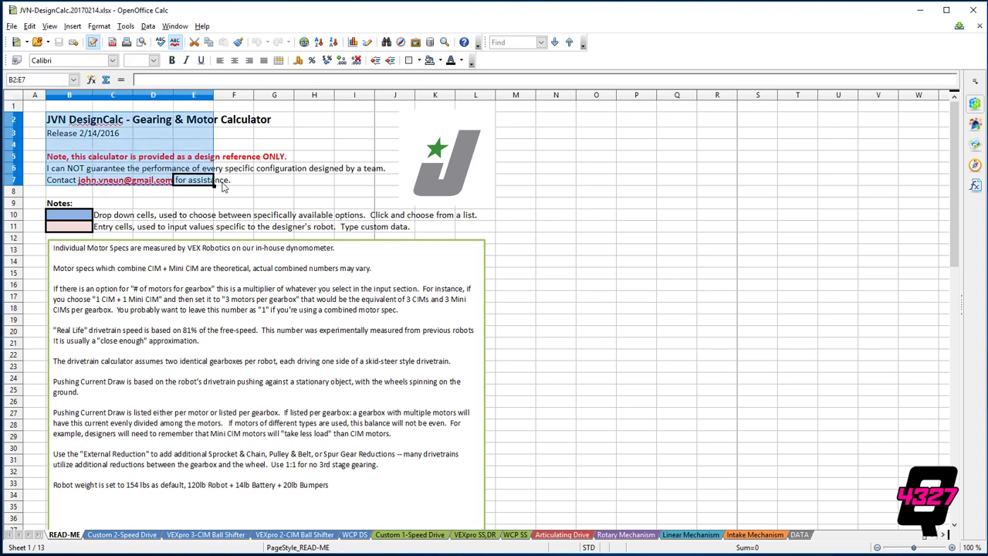
{"action": "left_click", "coordinate": [258, 191]}
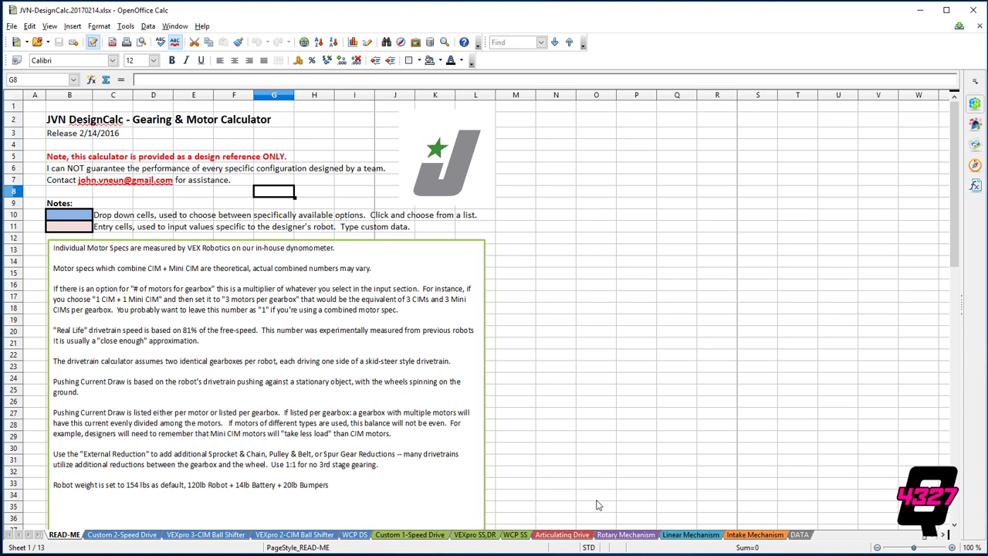
Open the VEXpro 3-CIM Ball Shifter sheet and choose 3 CIM as the gearbox motors.
{"action": "left_click", "coordinate": [208, 536]}
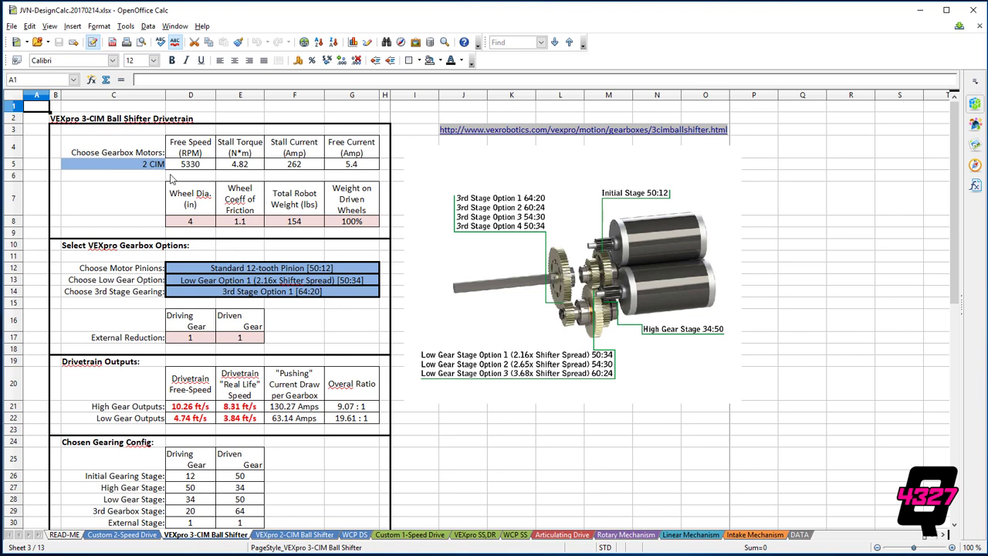
{"action": "left_click", "coordinate": [155, 163]}
{"action": "left_click", "coordinate": [171, 166]}
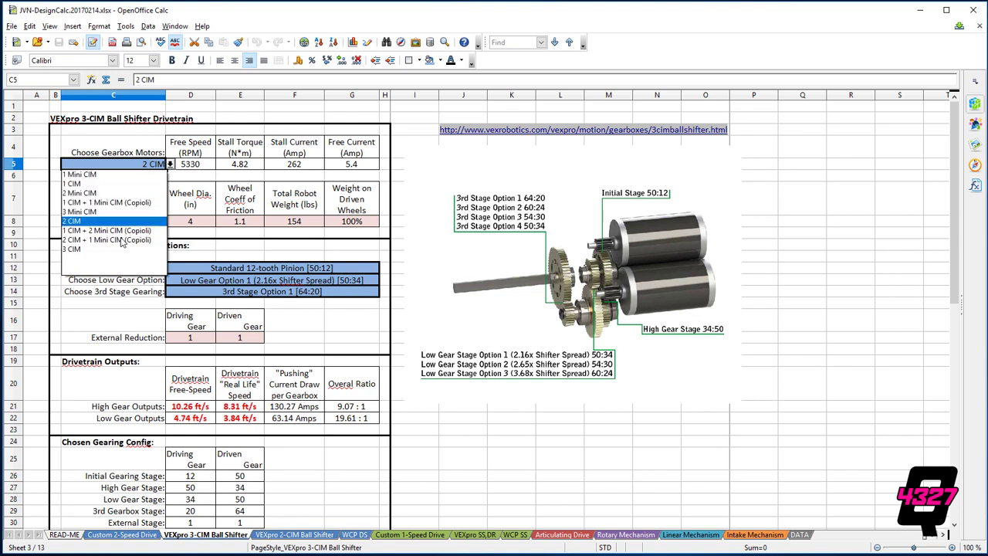
{"action": "left_click", "coordinate": [80, 250]}
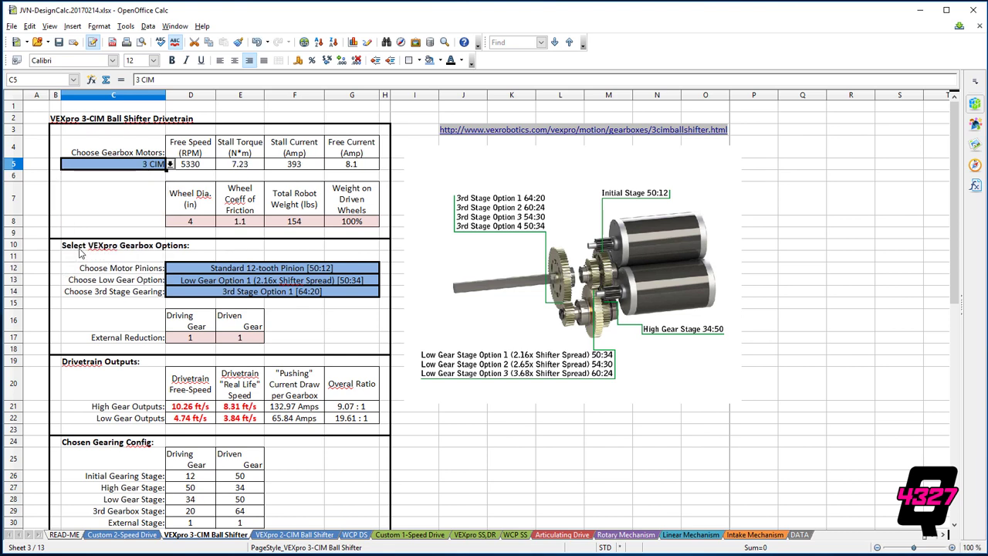
Change the gearbox motors to 3 Mini CIM and check the high and low gear drivetrain speed outputs.
{"action": "left_click", "coordinate": [171, 164]}
{"action": "left_click", "coordinate": [98, 216]}
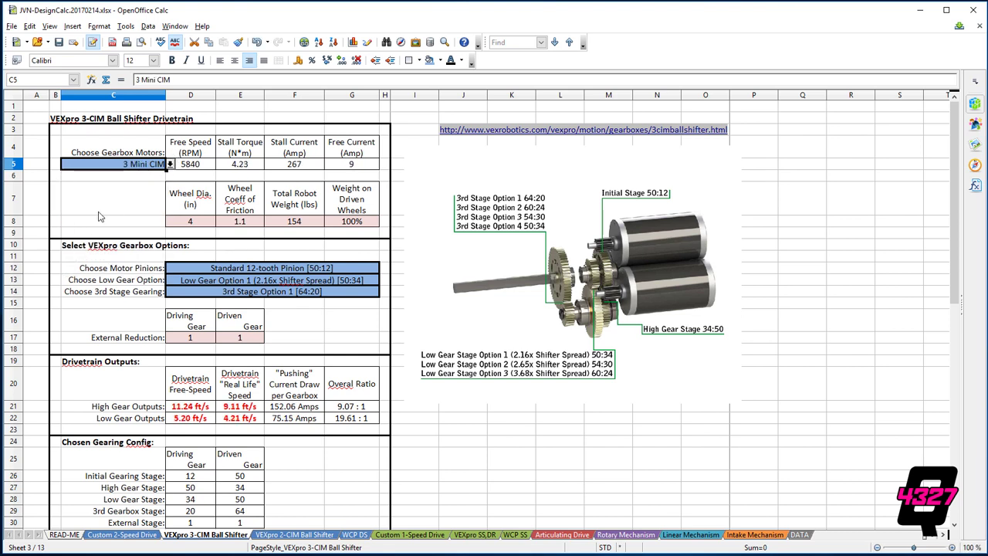
{"action": "left_click", "coordinate": [190, 409]}
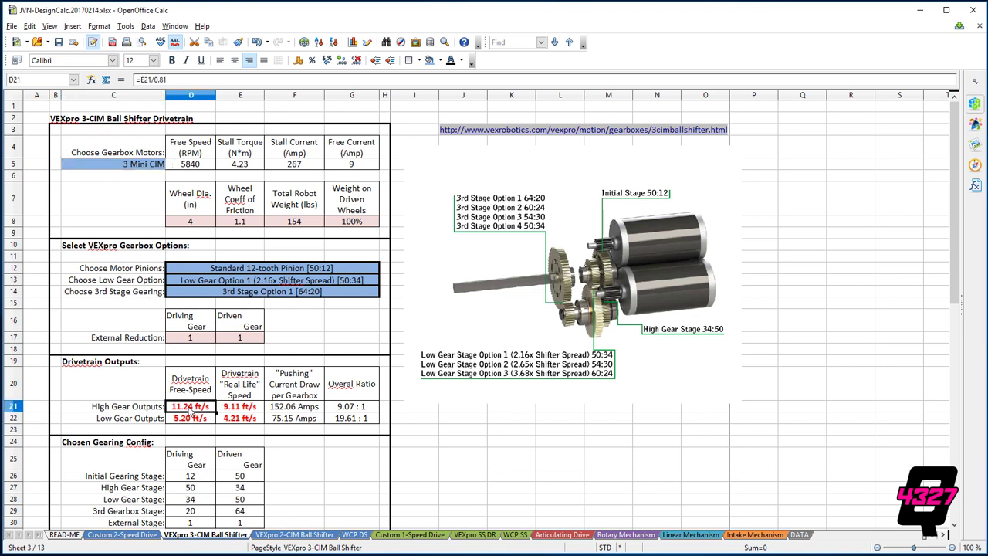
{"action": "left_click_drag", "start_coordinate": [190, 409], "coordinate": [231, 421]}
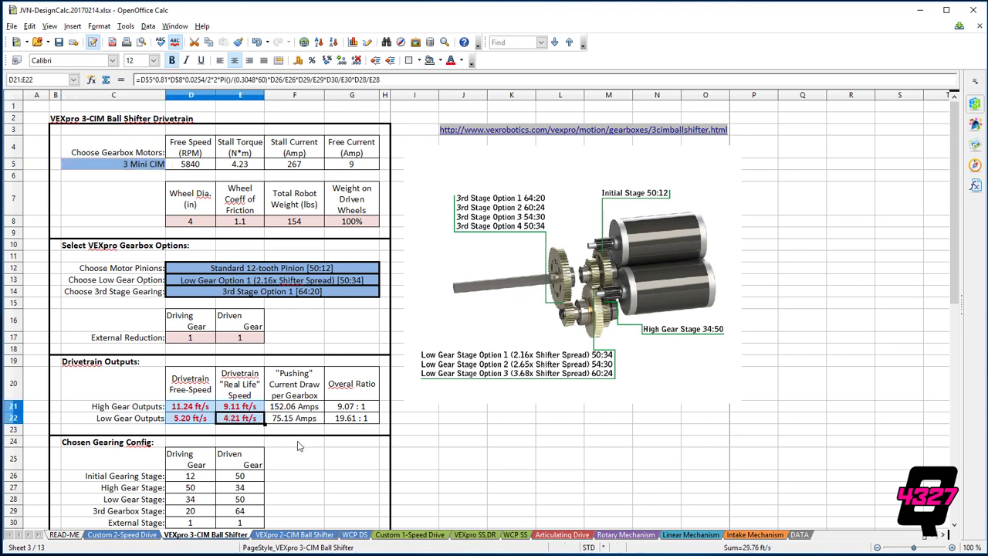
{"action": "left_click", "coordinate": [299, 430]}
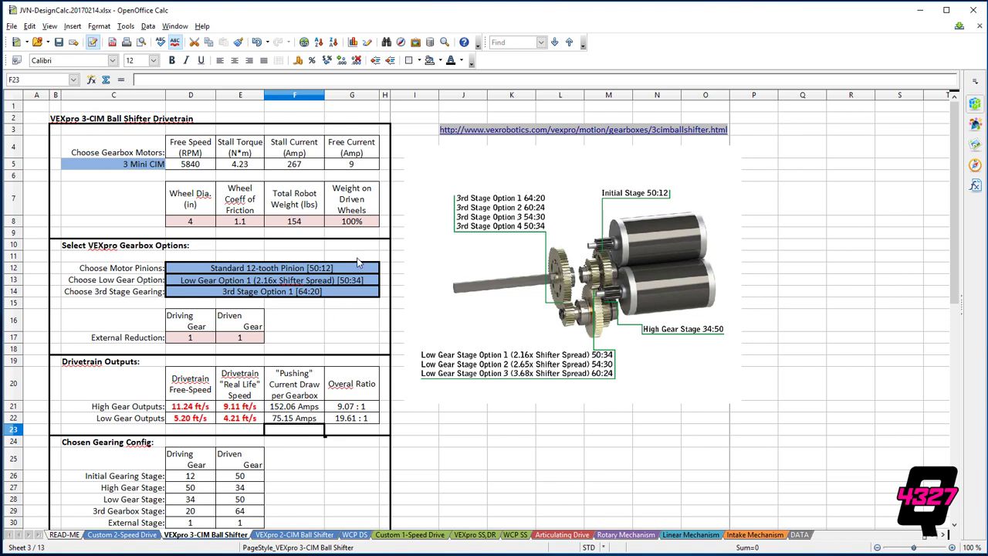
Choose Low Gear Option 2 (2.65x Shifter Spread) [54:30] and check the drivetrain speed outputs.
{"action": "left_click", "coordinate": [363, 281]}
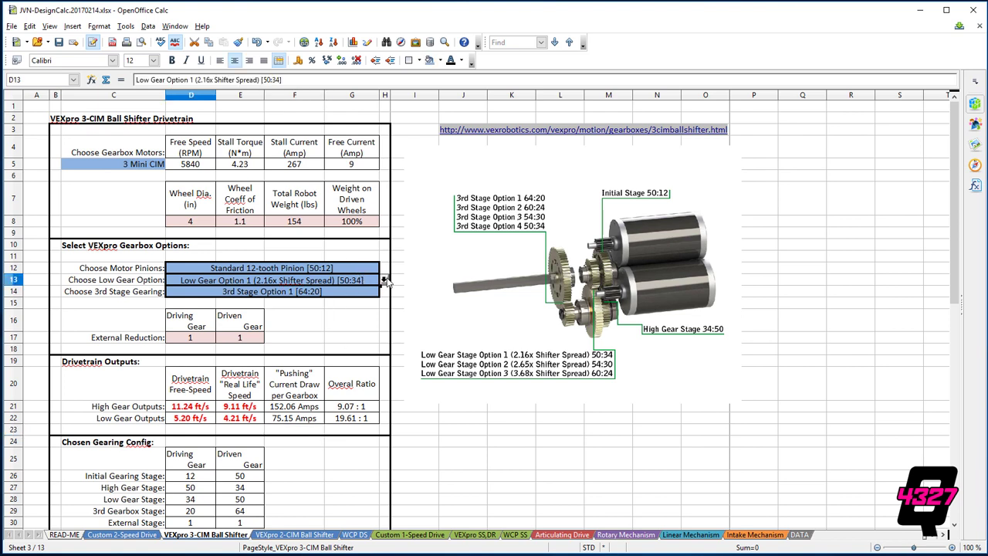
{"action": "left_click", "coordinate": [384, 281]}
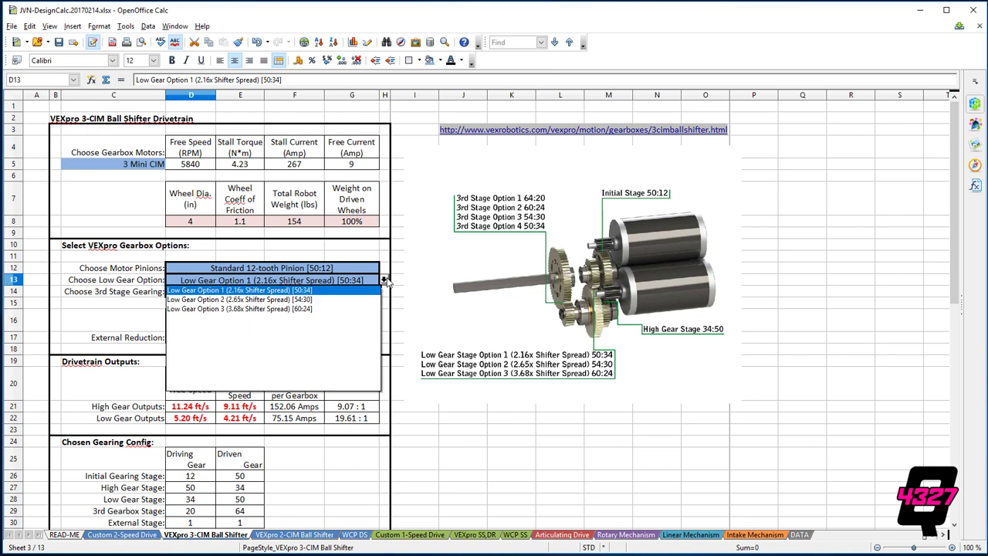
{"action": "left_click", "coordinate": [307, 299]}
{"action": "left_click_drag", "start_coordinate": [199, 408], "coordinate": [232, 422]}
Choose Low Gear Option 3 (3.68x Shifter Spread) [60:24] and 3rd Stage Option 4 [50:34] for the gearbox.
{"action": "left_click", "coordinate": [359, 287]}
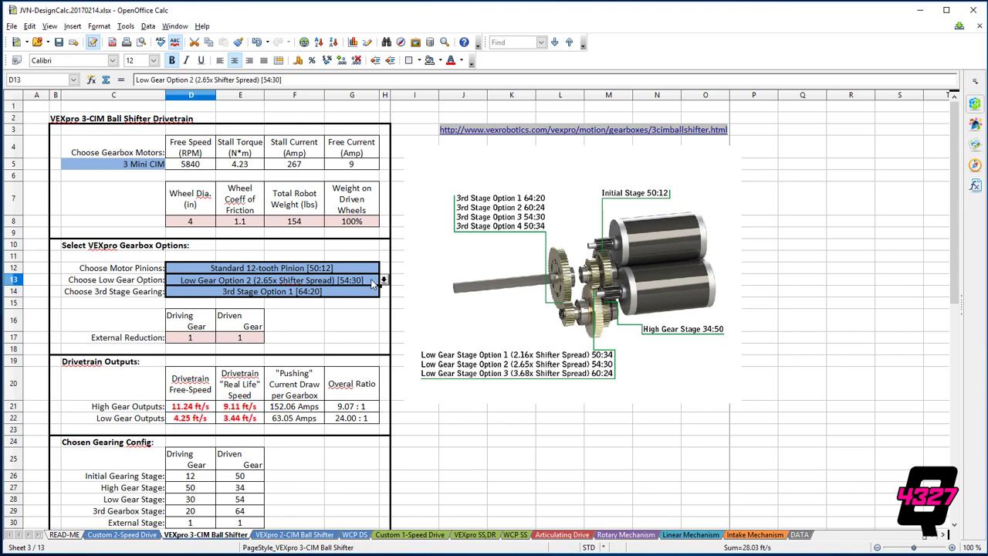
{"action": "left_click", "coordinate": [384, 280]}
{"action": "left_click", "coordinate": [337, 311]}
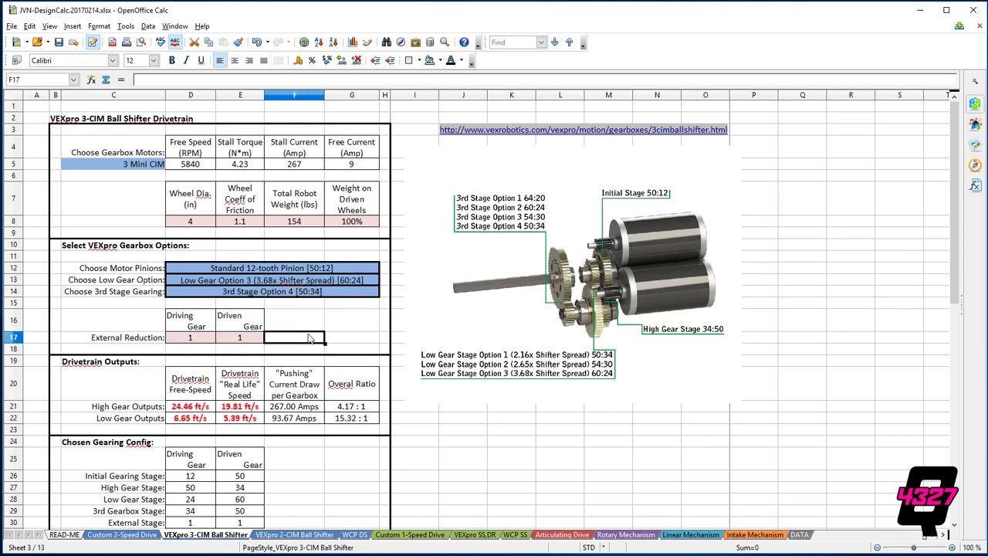
Set the wheel diameter to 6 in and check the high and low gear drivetrain speeds.
{"action": "left_click", "coordinate": [193, 204]}
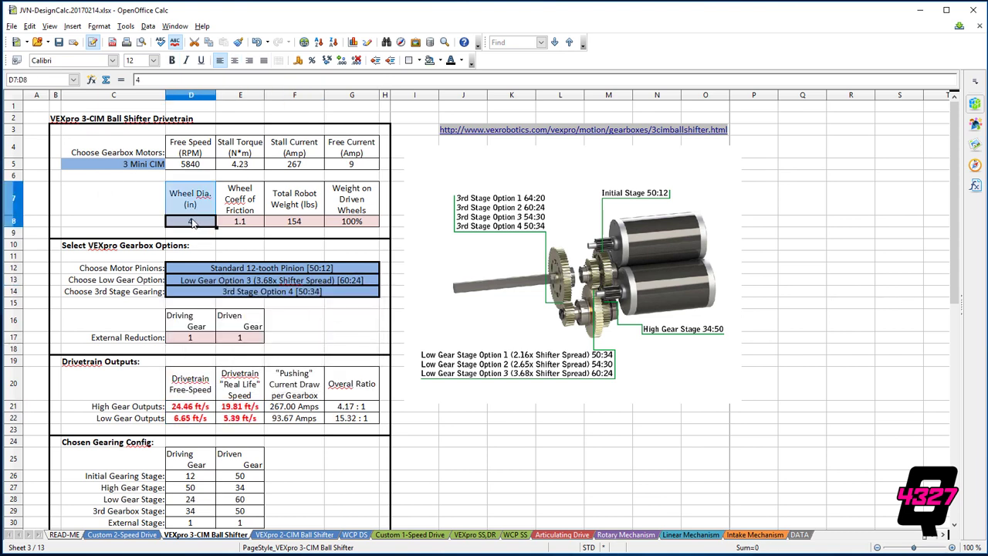
{"action": "left_click", "coordinate": [207, 224]}
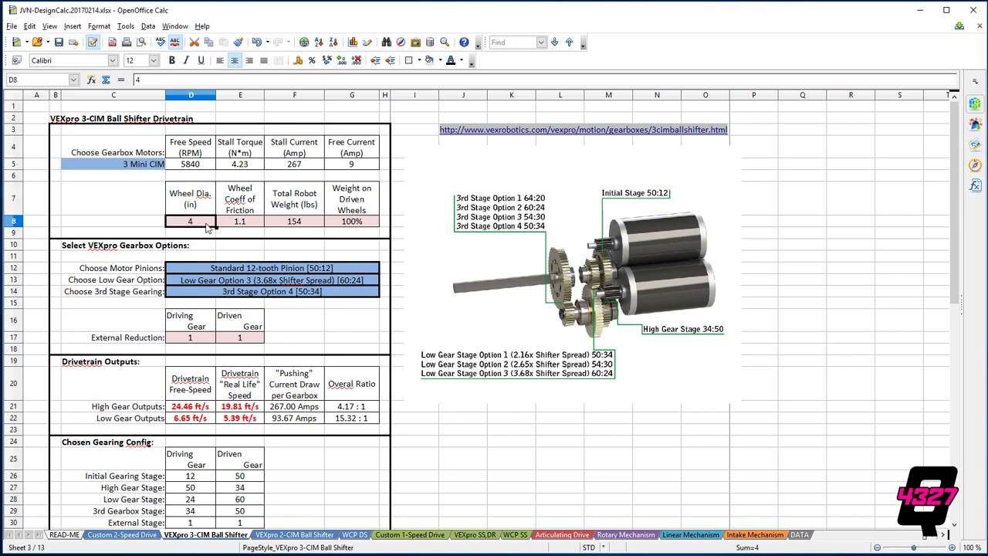
{"action": "type", "text": "6"}
{"action": "key", "text": "Return"}
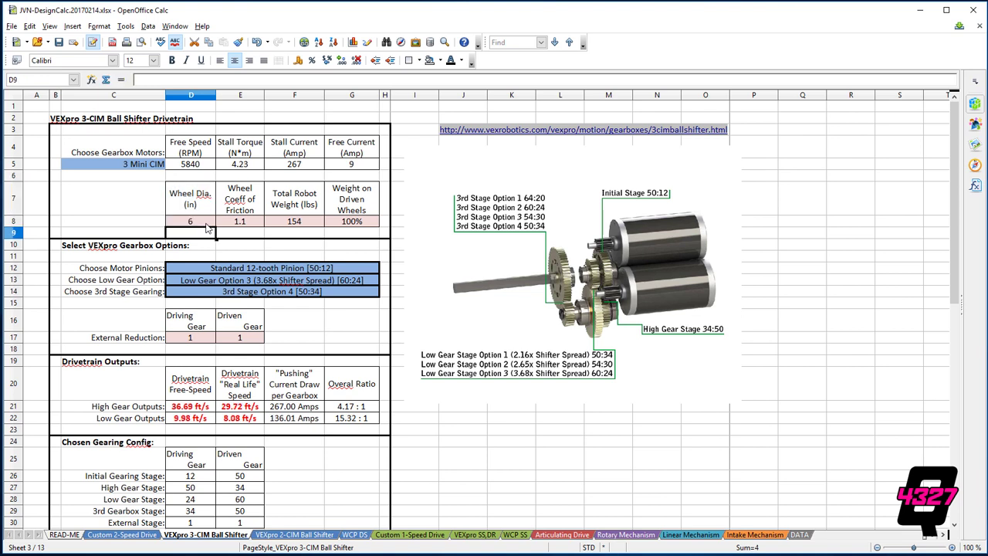
{"action": "left_click_drag", "start_coordinate": [188, 406], "coordinate": [227, 424]}
Set the wheel diameter to 8 in and check the high and low gear drivetrain speeds.
{"action": "left_click", "coordinate": [206, 224]}
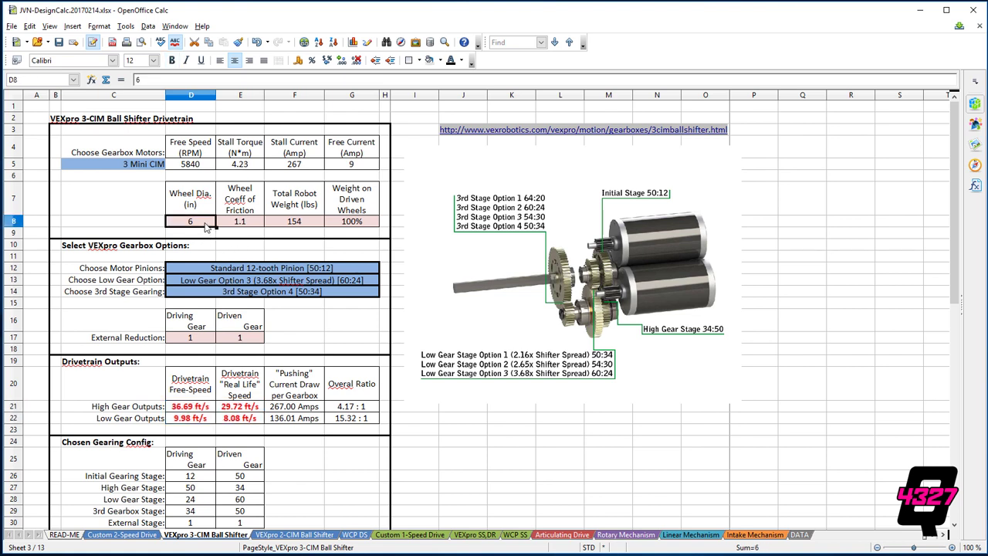
{"action": "type", "text": "8"}
{"action": "key", "text": "Return"}
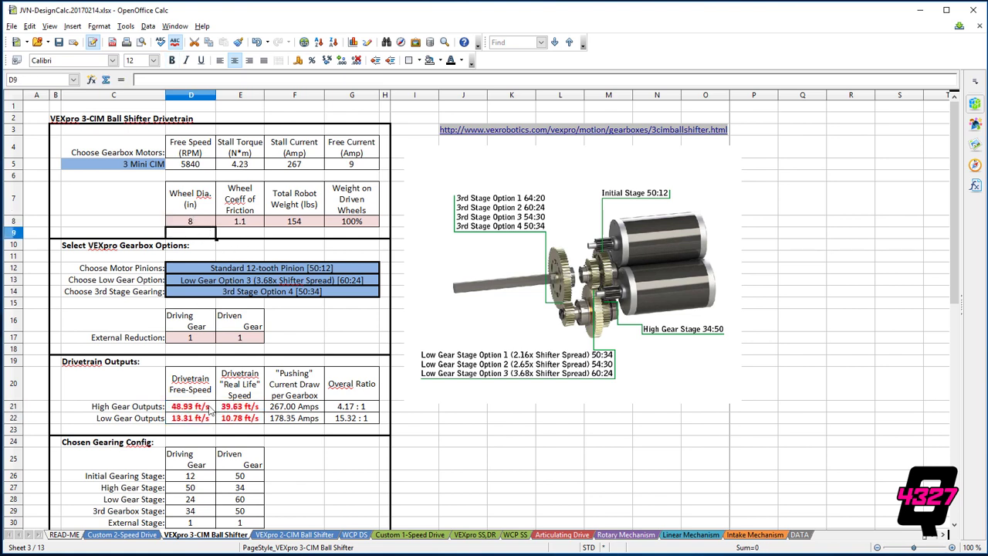
{"action": "left_click_drag", "start_coordinate": [210, 406], "coordinate": [244, 421]}
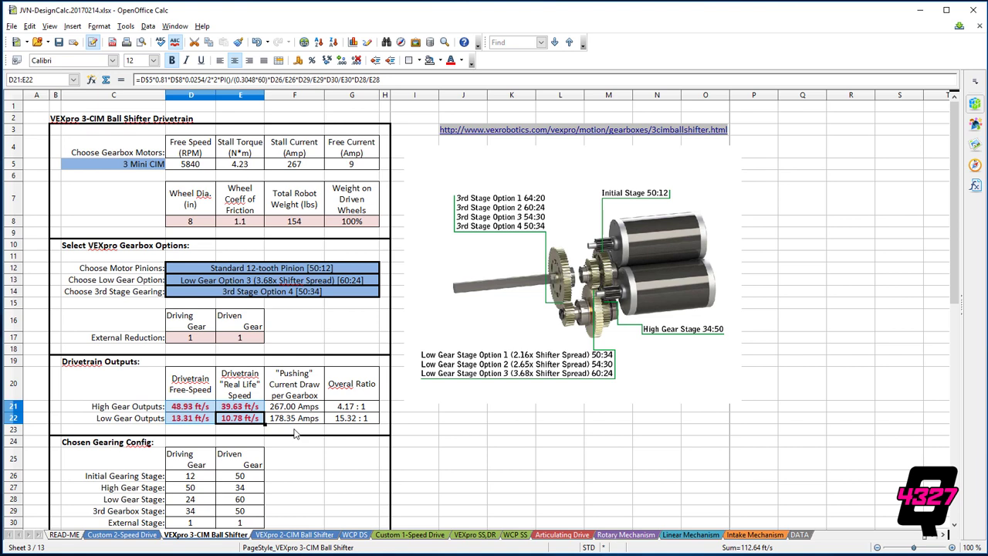
{"action": "left_click", "coordinate": [294, 433]}
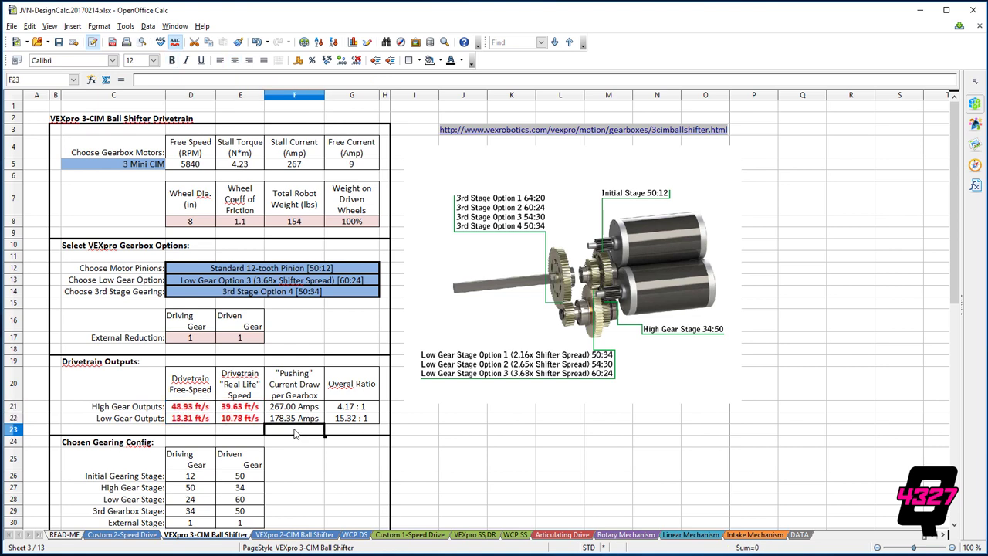
On the Rotary Mechanism sheet, set the arm length to 12 in.
{"action": "left_click", "coordinate": [625, 534]}
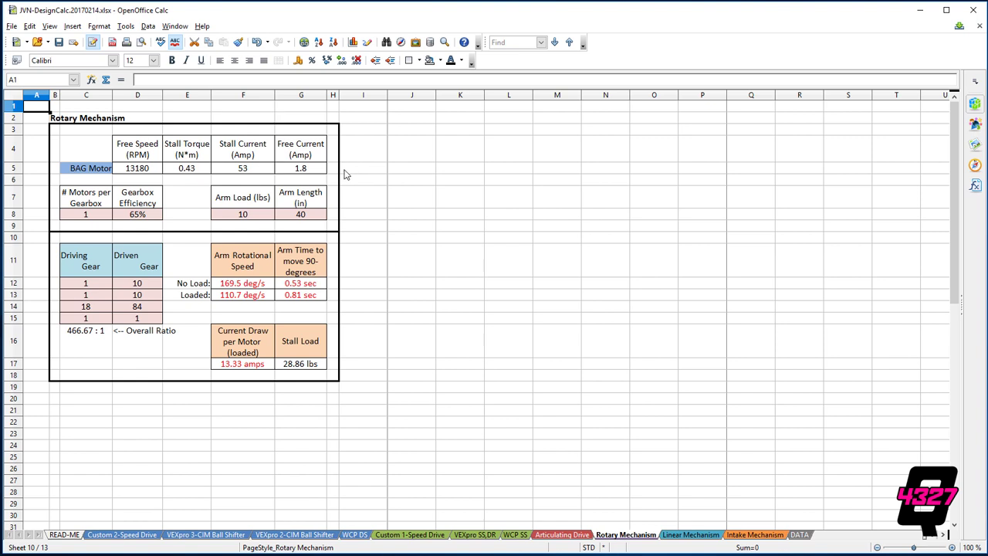
{"action": "left_click", "coordinate": [302, 215]}
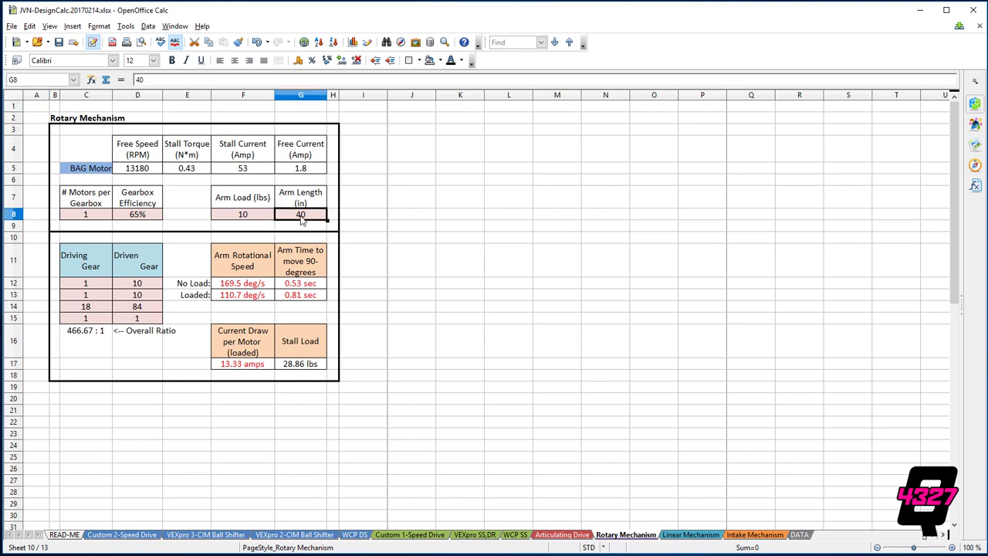
{"action": "type", "text": "12"}
{"action": "key", "text": "Return"}
Set the arm load to 3 lbs and check the 90-degree arm times and the loaded current draw per motor.
{"action": "key", "text": "Left"}
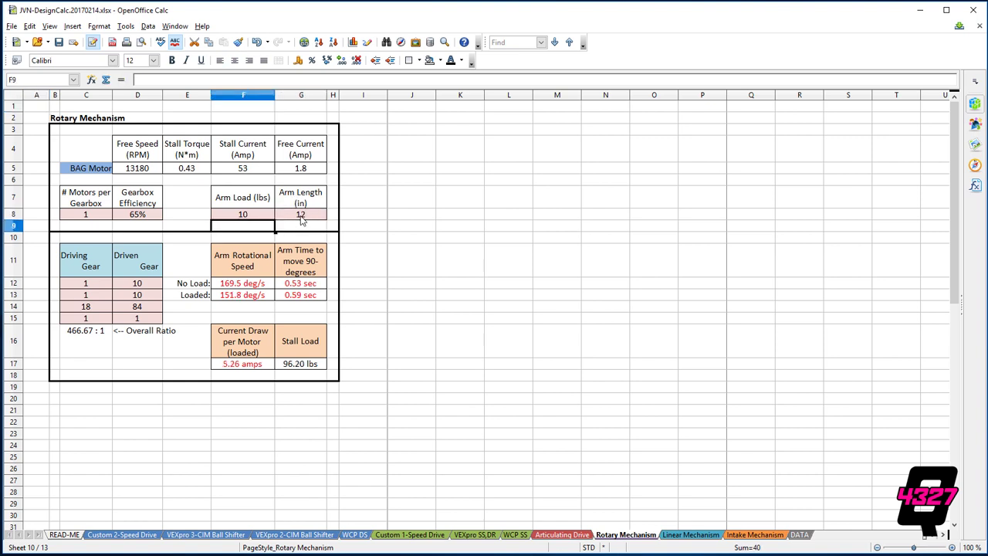
{"action": "key", "text": "Up"}
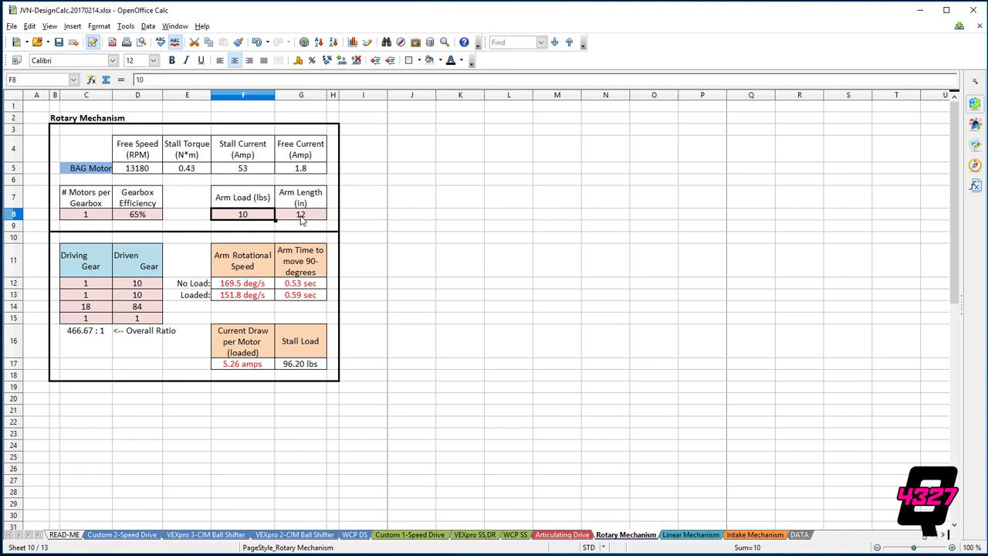
{"action": "type", "text": "3"}
{"action": "key", "text": "Return"}
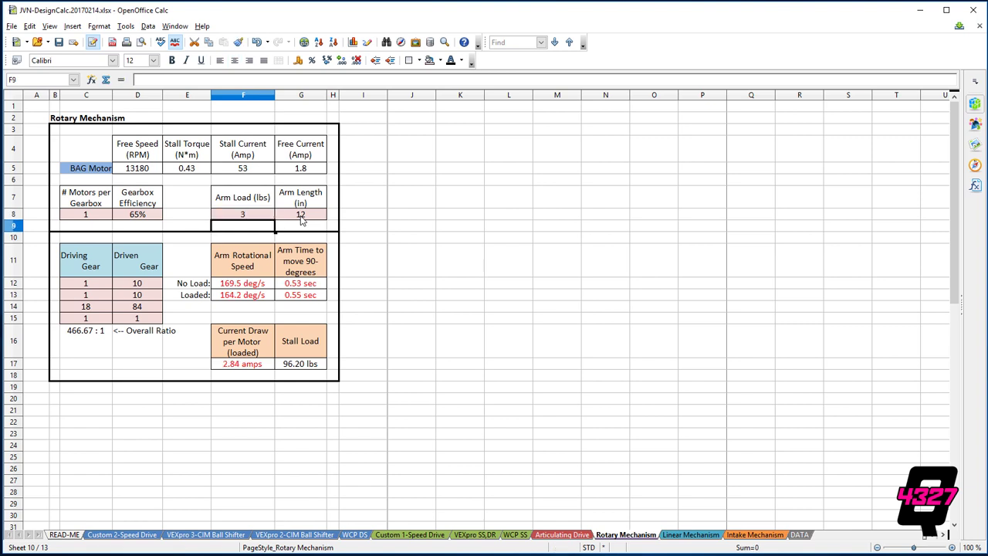
{"action": "left_click_drag", "start_coordinate": [302, 258], "coordinate": [303, 296]}
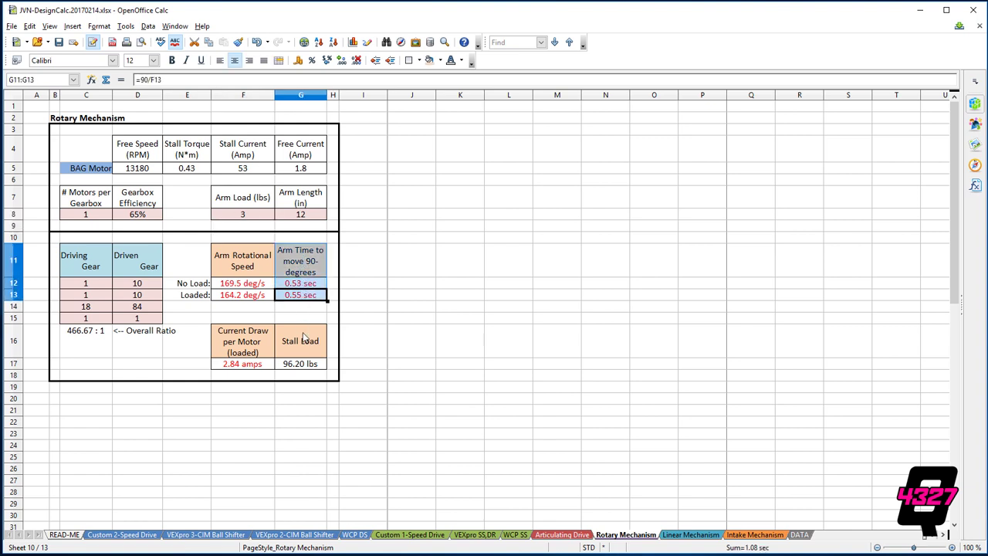
{"action": "left_click_drag", "start_coordinate": [251, 346], "coordinate": [251, 368]}
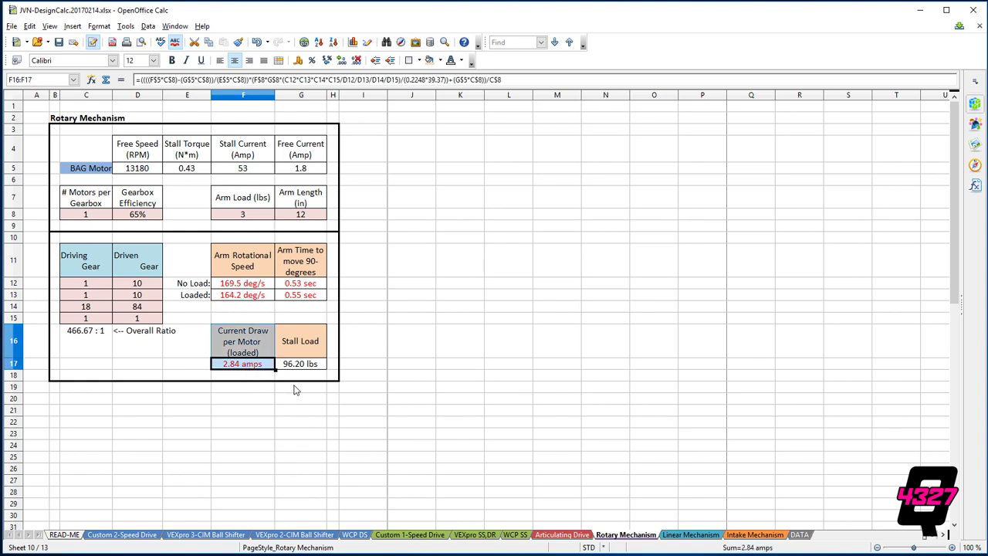
{"action": "left_click", "coordinate": [263, 444]}
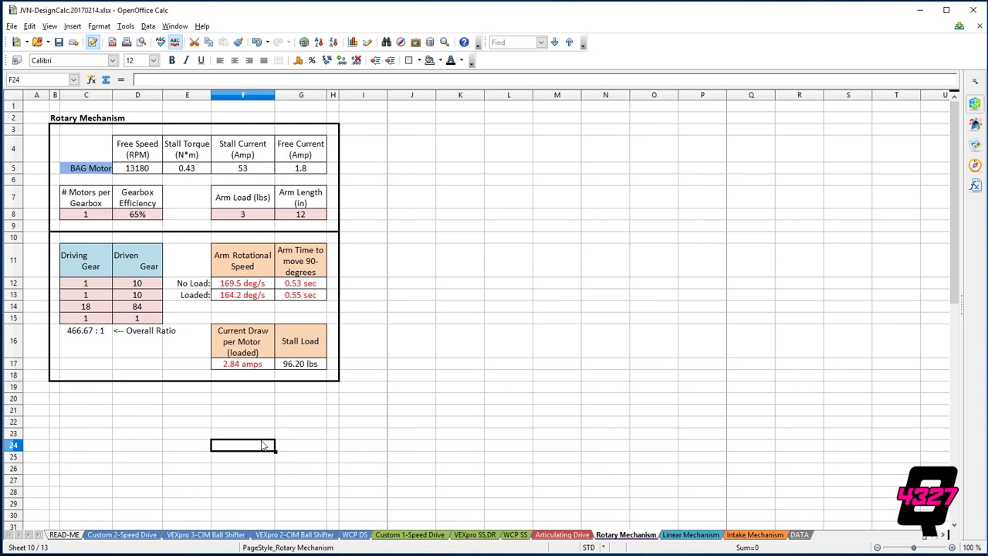
Change the rotary mechanism's motor to Mini CIM.
{"action": "left_click", "coordinate": [100, 170]}
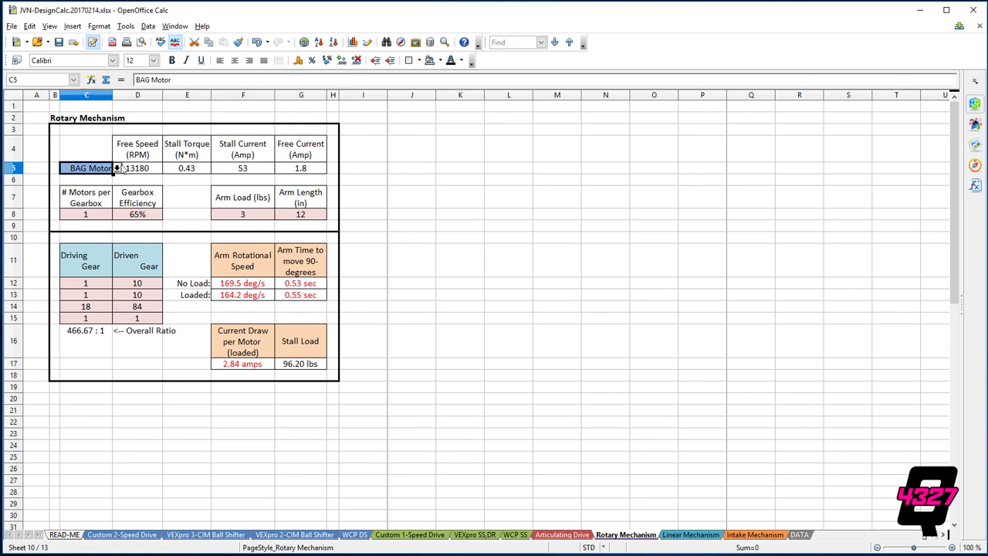
{"action": "left_click", "coordinate": [116, 169]}
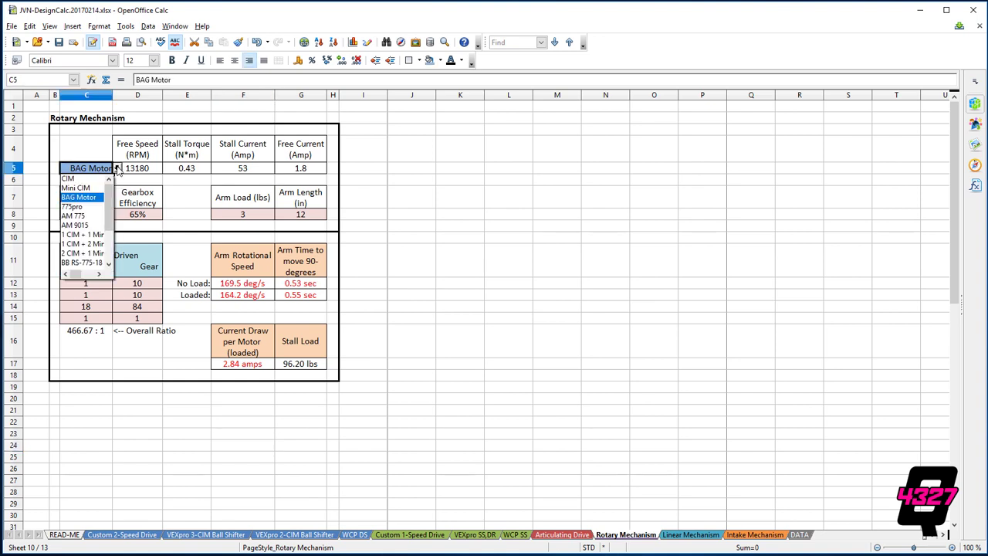
{"action": "left_click", "coordinate": [82, 189]}
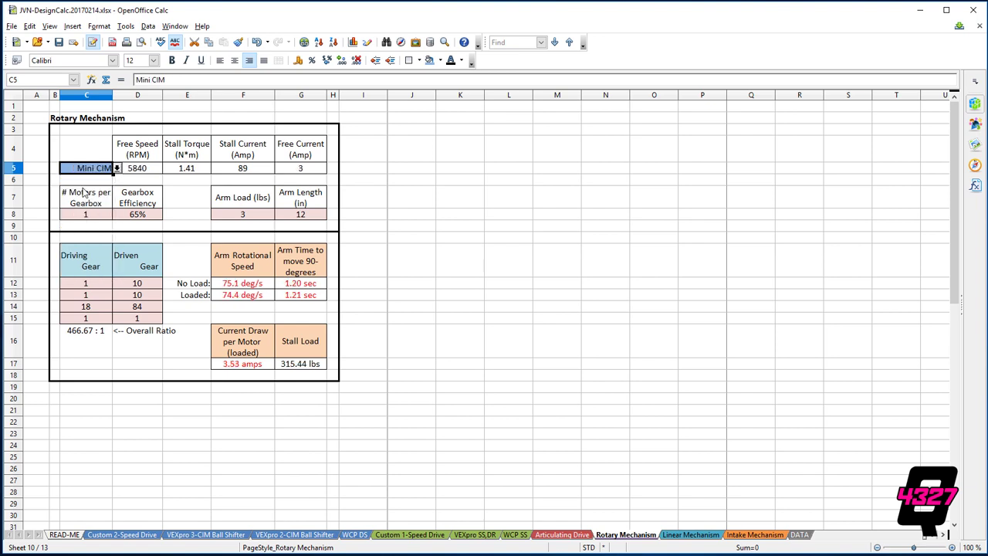
{"action": "left_click", "coordinate": [182, 217]}
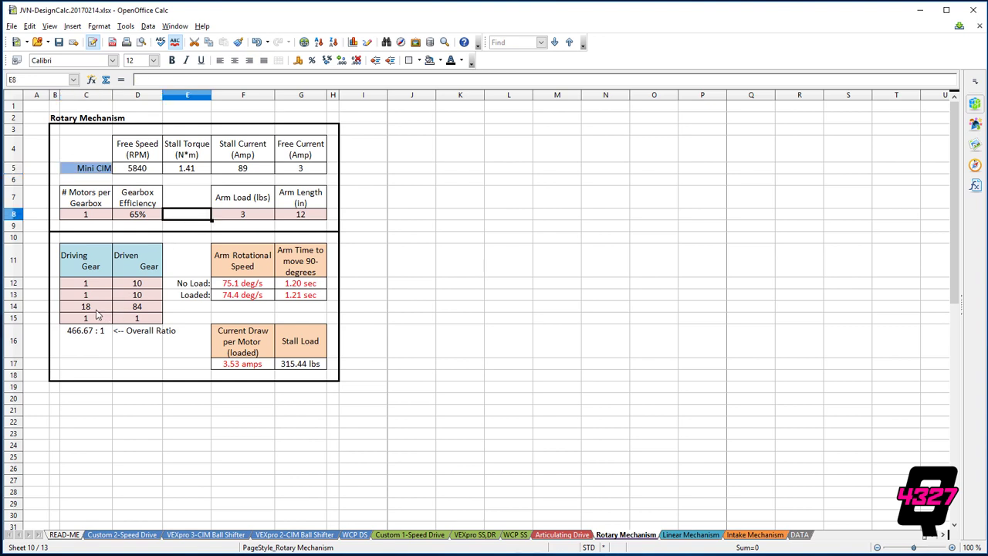
Set the driven gear of the first reduction stage to 5 and of the second stage to 3.
{"action": "left_click", "coordinate": [129, 287]}
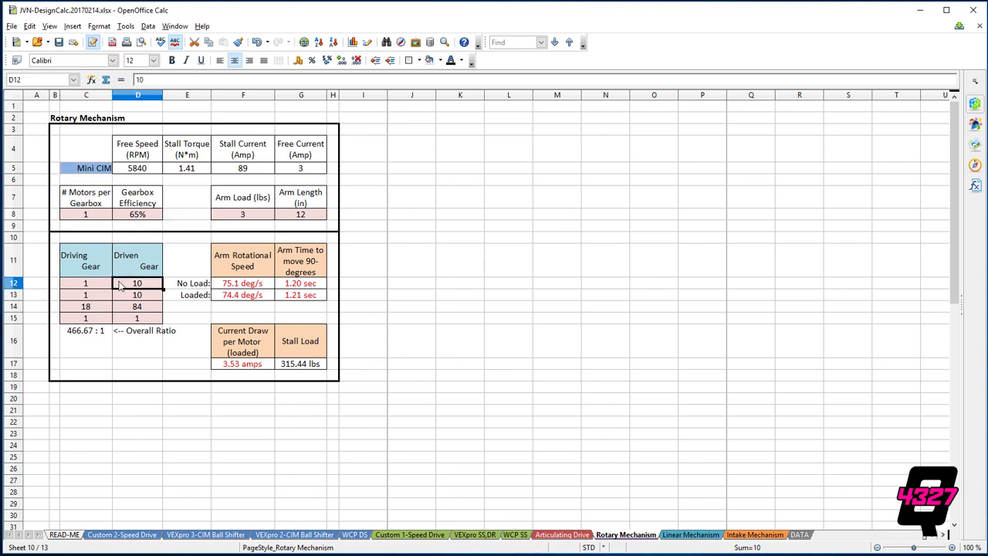
{"action": "type", "text": "5"}
{"action": "key", "text": "Return"}
{"action": "type", "text": "3"}
{"action": "key", "text": "Return"}
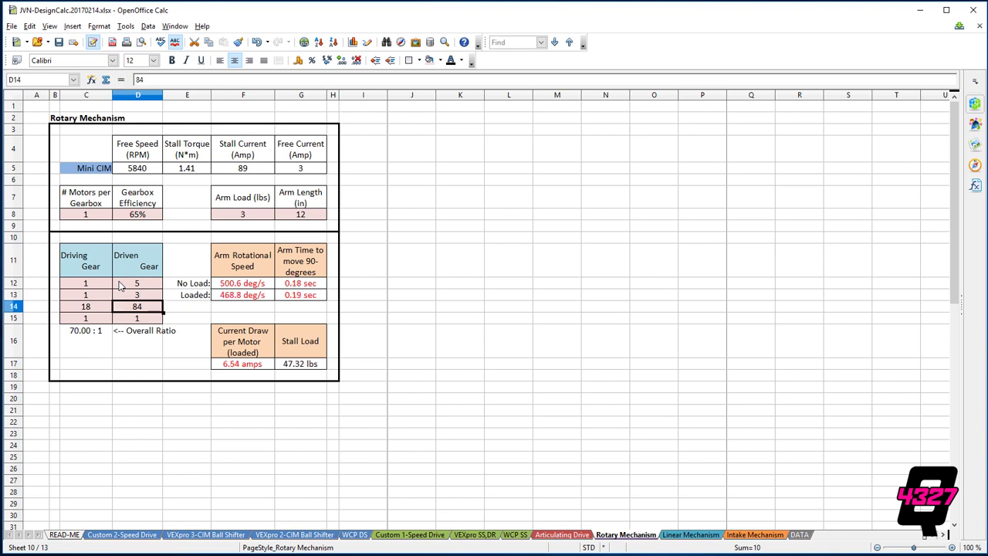
Set both the driving and the driven gear of the third reduction stage to 1.
{"action": "key", "text": "Left"}
{"action": "type", "text": "1"}
{"action": "key", "text": "Right"}
{"action": "type", "text": "1"}
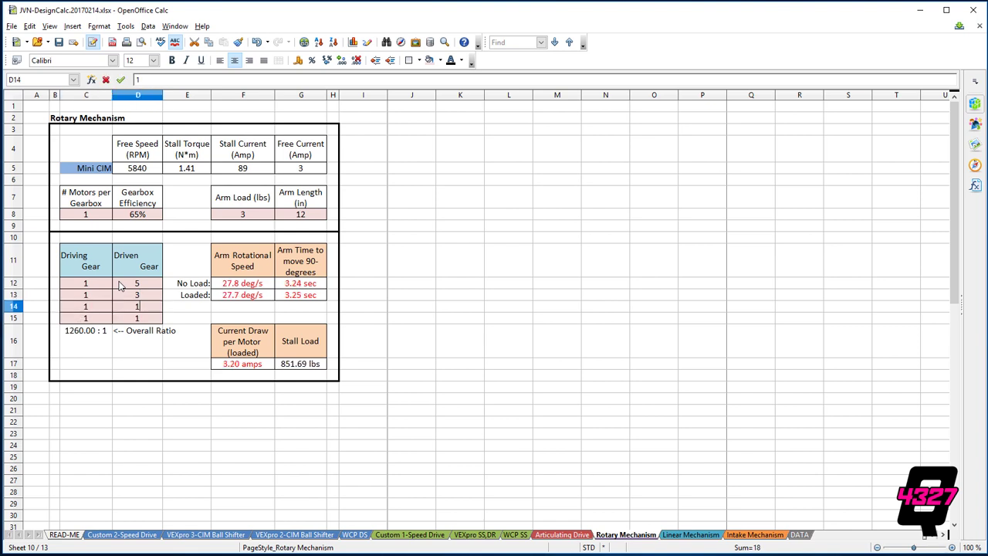
{"action": "key", "text": "Right"}
{"action": "key", "text": "Right"}
{"action": "key", "text": "Down"}
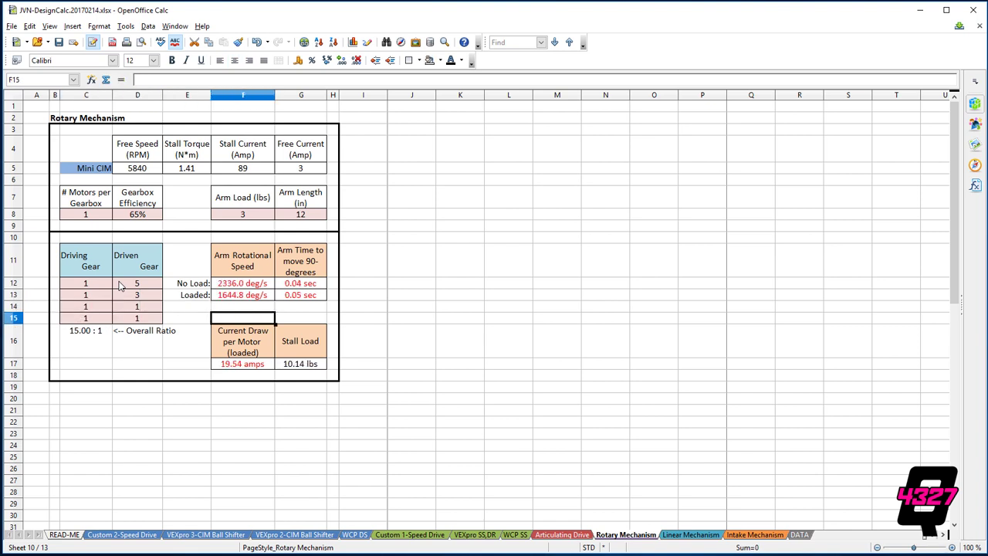
Check the 90-degree arm times and the loaded current draw per motor for the two-stage 5 and 3 reduction.
{"action": "left_click_drag", "start_coordinate": [307, 266], "coordinate": [301, 297]}
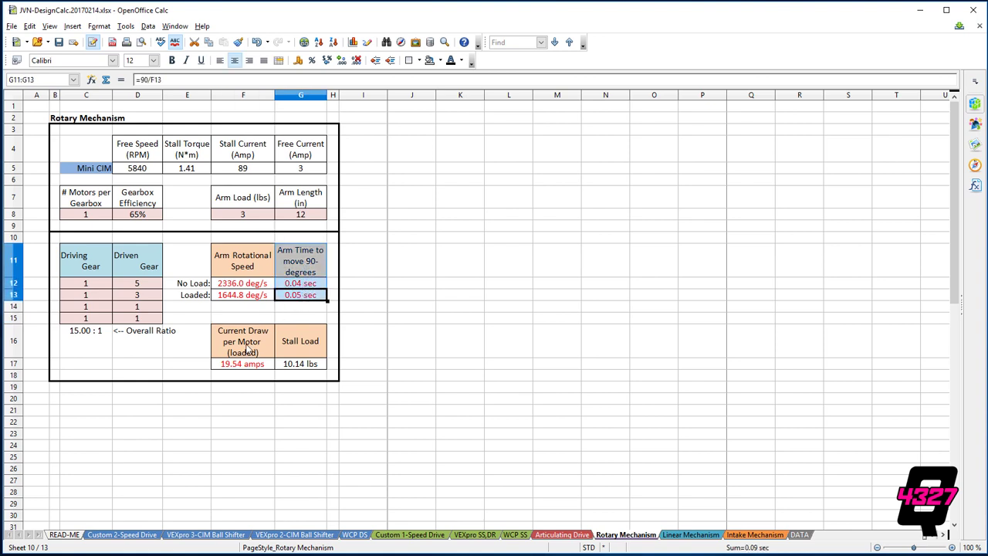
{"action": "left_click_drag", "start_coordinate": [249, 349], "coordinate": [248, 366]}
{"action": "left_click", "coordinate": [268, 319]}
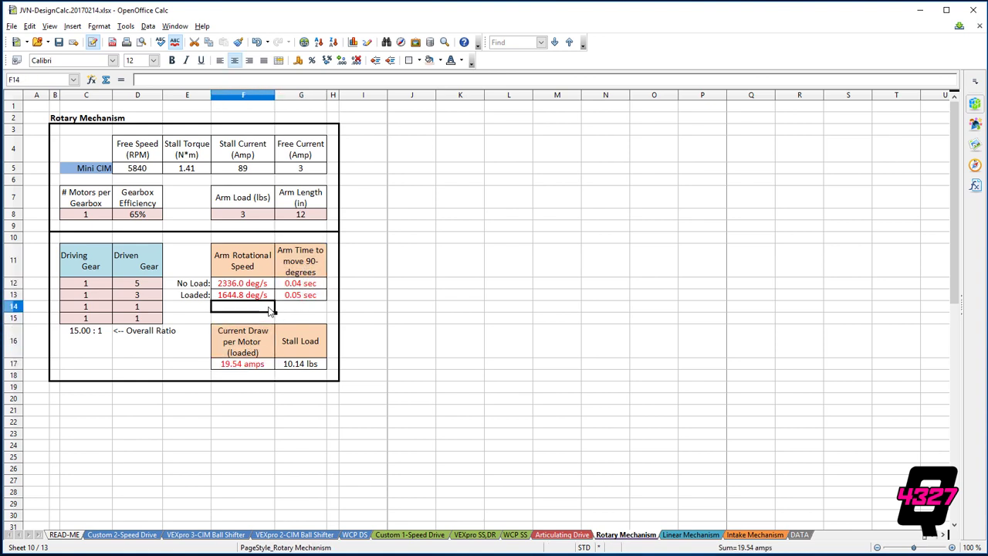
Set the driven gears of the first and second reduction stages to 7 each.
{"action": "left_click", "coordinate": [162, 286]}
{"action": "type", "text": "7"}
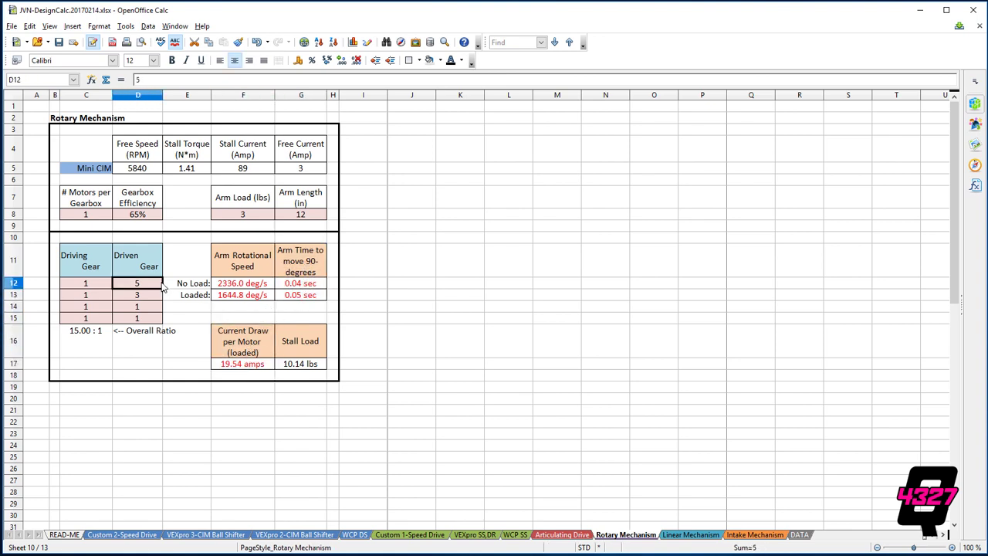
{"action": "key", "text": "Return"}
{"action": "type", "text": "7"}
{"action": "key", "text": "Return"}
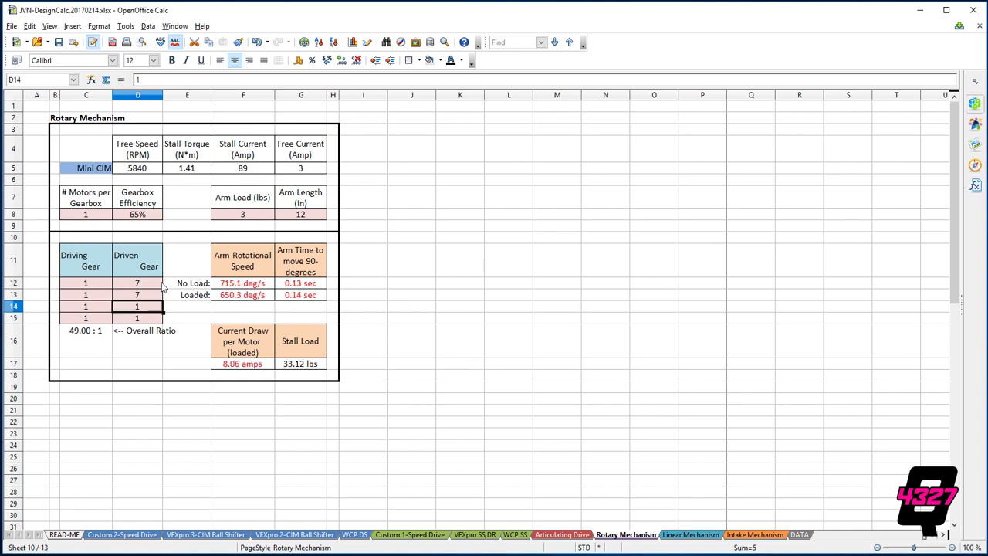
Review the 90-degree arm times, the loaded current draw per motor and the stall load for the 7 and 7 reduction.
{"action": "left_click", "coordinate": [251, 364]}
{"action": "left_click_drag", "start_coordinate": [309, 266], "coordinate": [309, 296]}
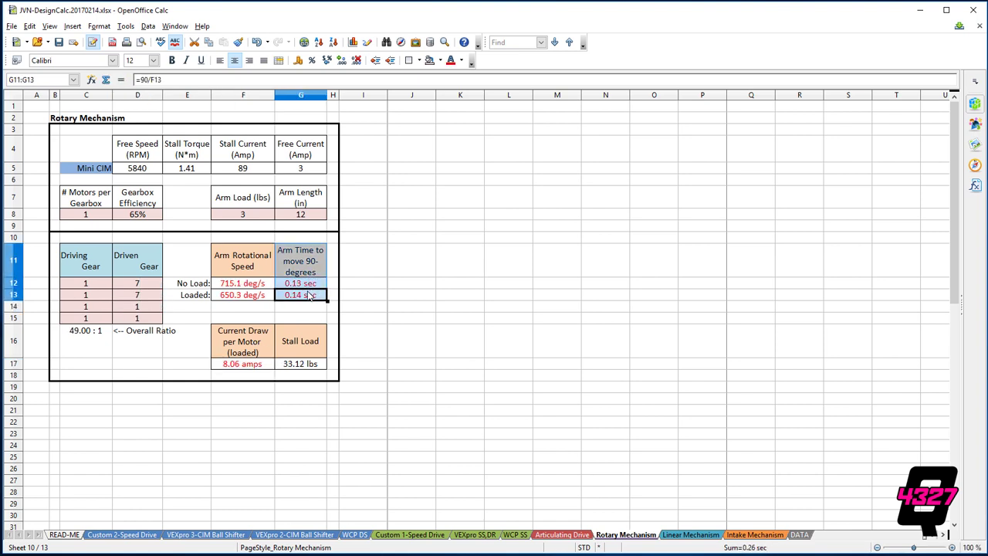
{"action": "left_click_drag", "start_coordinate": [259, 349], "coordinate": [258, 364]}
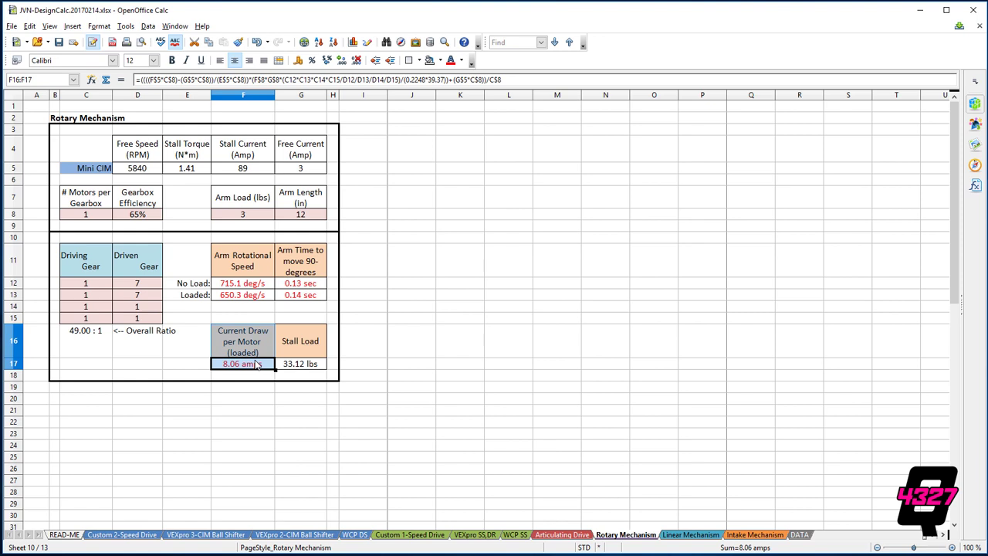
{"action": "left_click", "coordinate": [157, 364]}
{"action": "left_click", "coordinate": [297, 364]}
{"action": "left_click_drag", "start_coordinate": [315, 346], "coordinate": [315, 367]}
{"action": "left_click", "coordinate": [133, 367]}
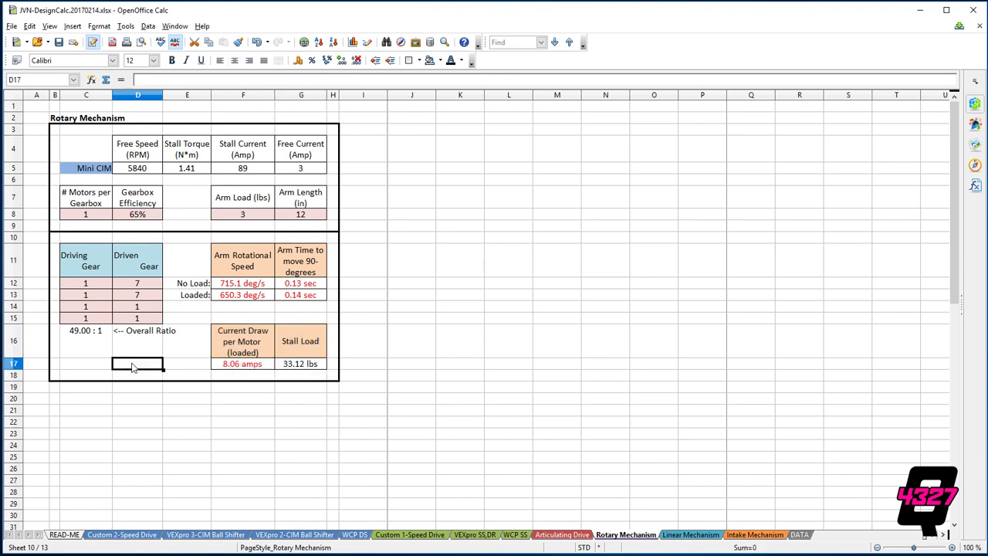